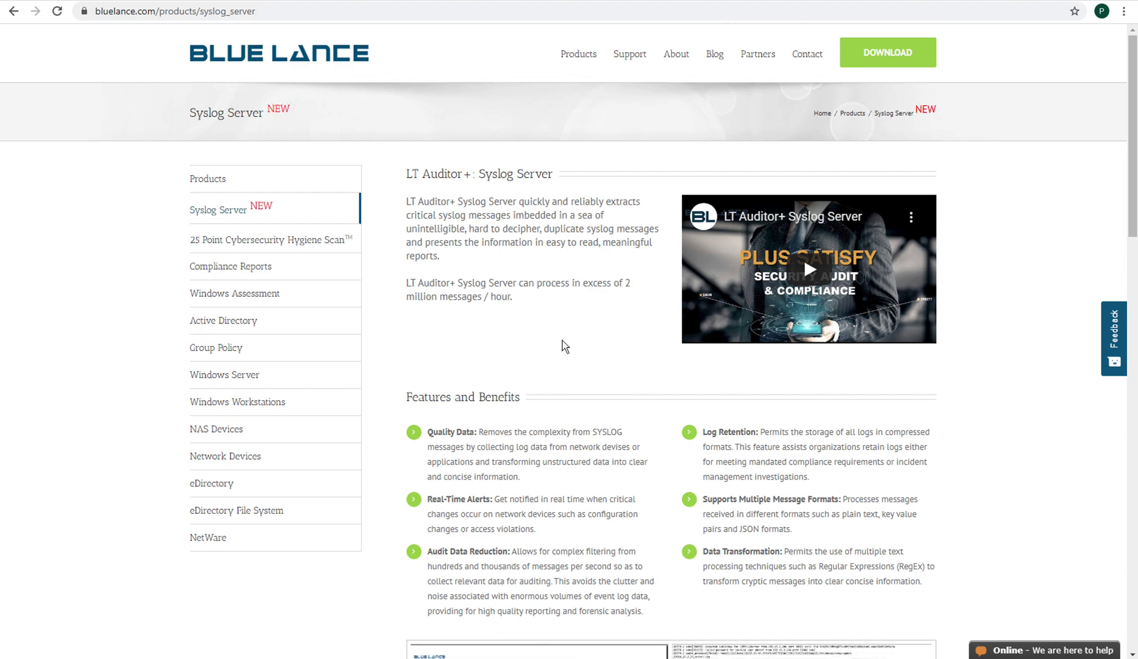
Find the software download on the Syslog Server product page and switch to the Downloads folder in File Explorer.
scroll(562, 346, down, 3)
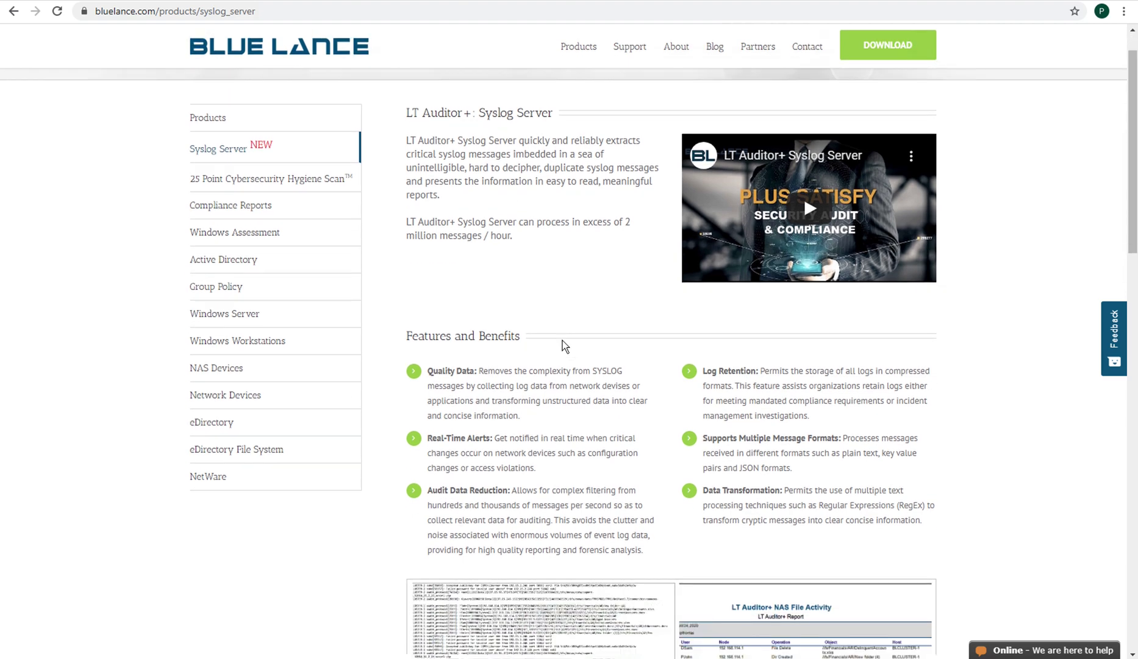
scroll(562, 342, down, 7)
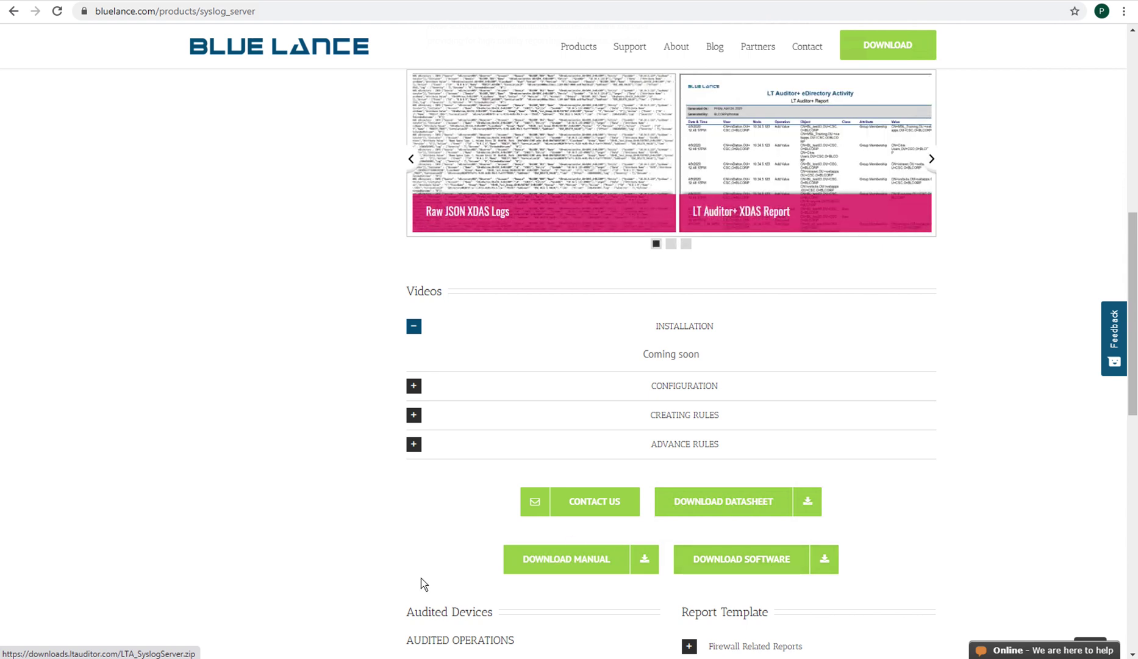
click(138, 658)
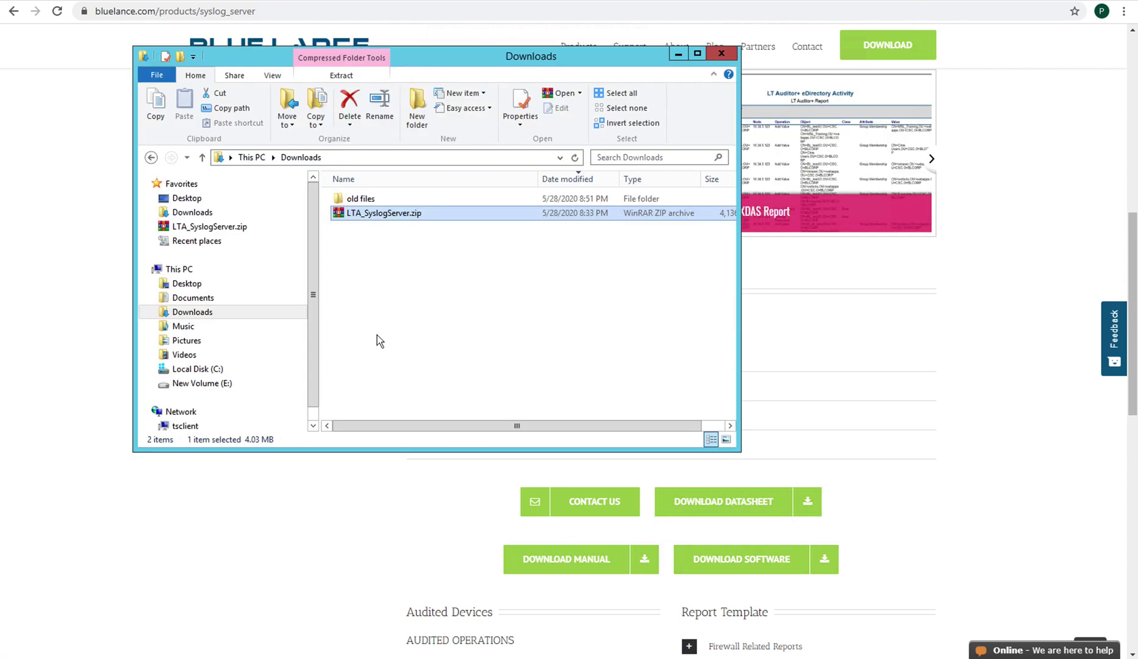
Unblock LTA_SyslogServer.zip in its file properties and apply the change.
right_click(395, 217)
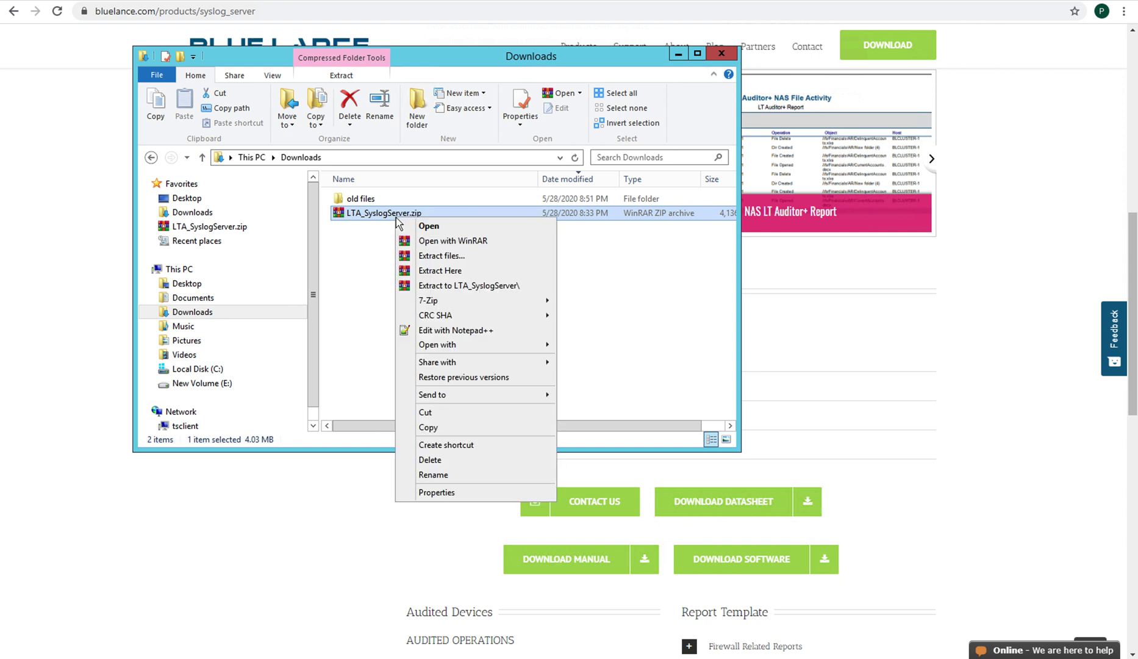
click(438, 490)
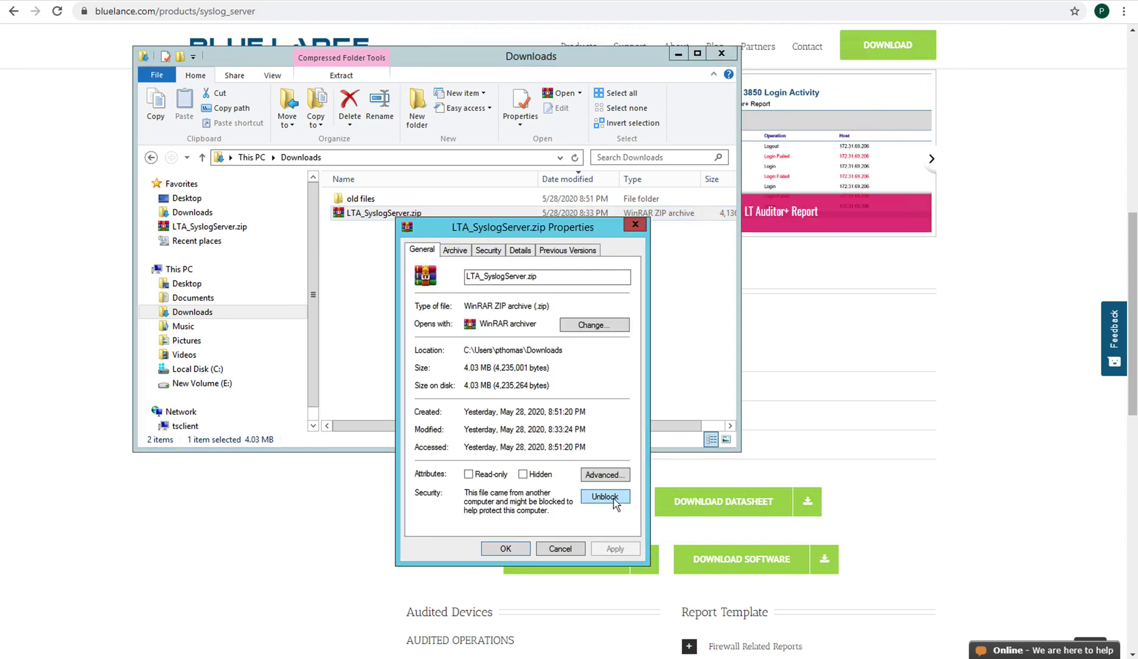
click(613, 498)
click(618, 552)
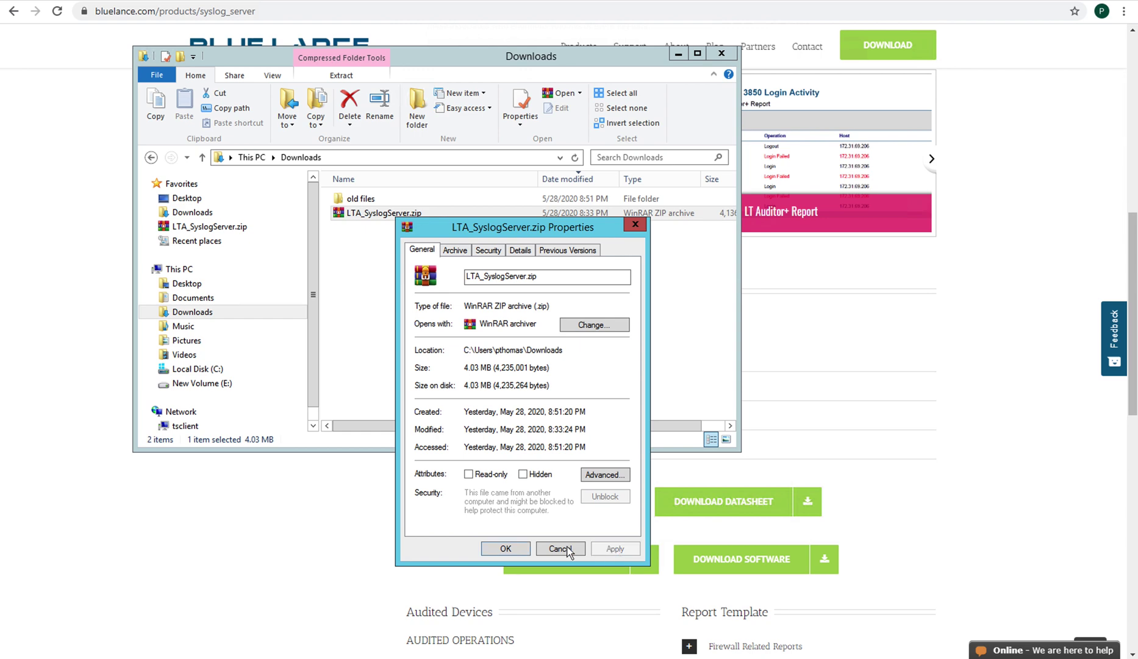
click(515, 548)
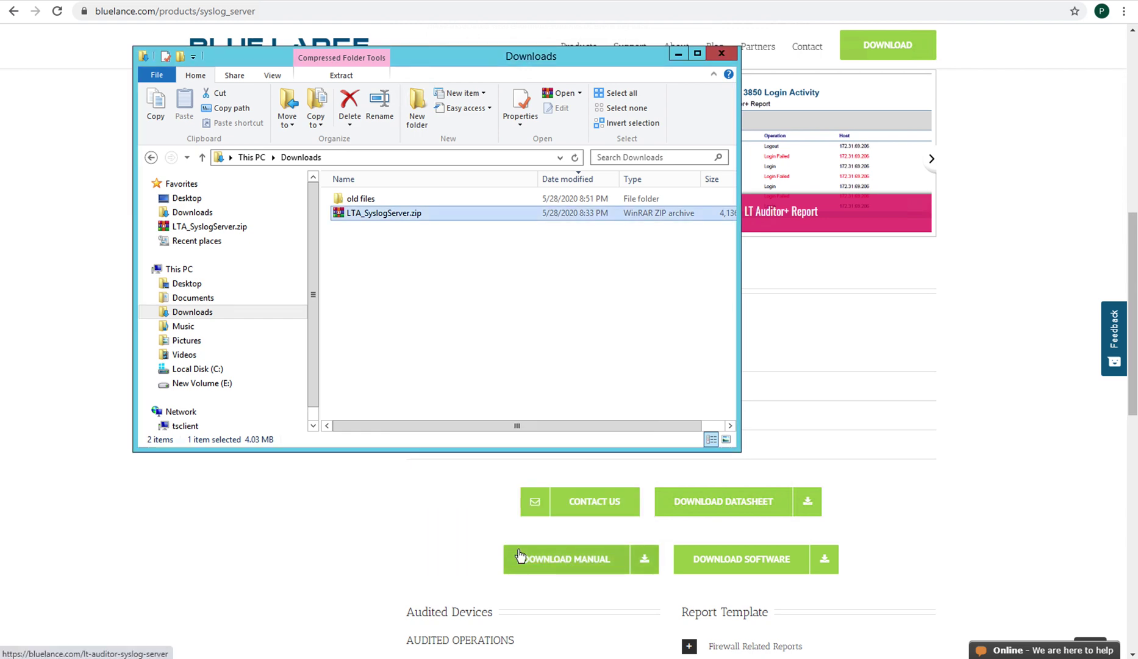
Extract LTA_SyslogServer.zip into an LTA_SyslogServer folder within Downloads.
right_click(402, 214)
click(449, 254)
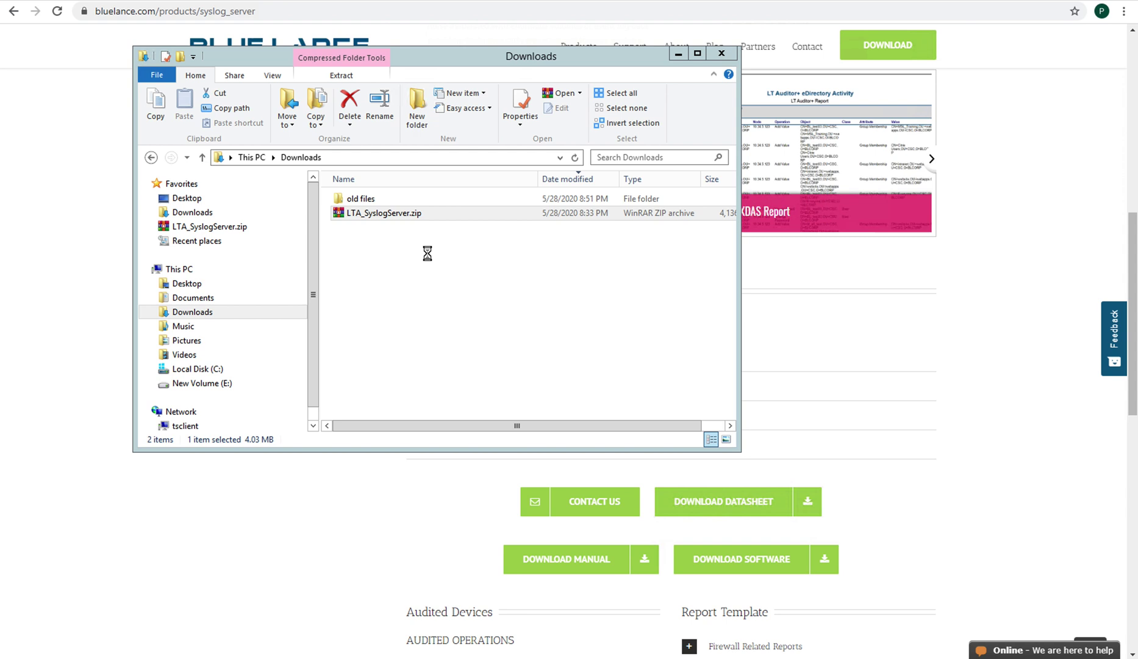
click(605, 463)
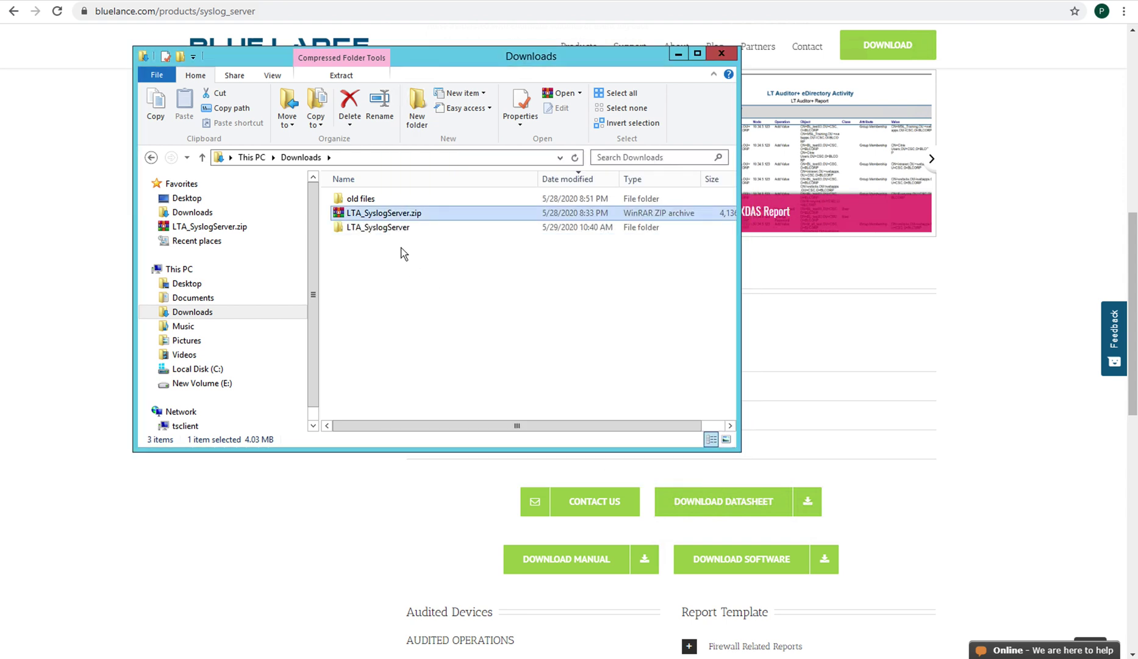
Run Setup_LTASyslogServer_x64.exe from the extracted LTA_SyslogServer folder as administrator and allow it to make changes.
double_click(391, 227)
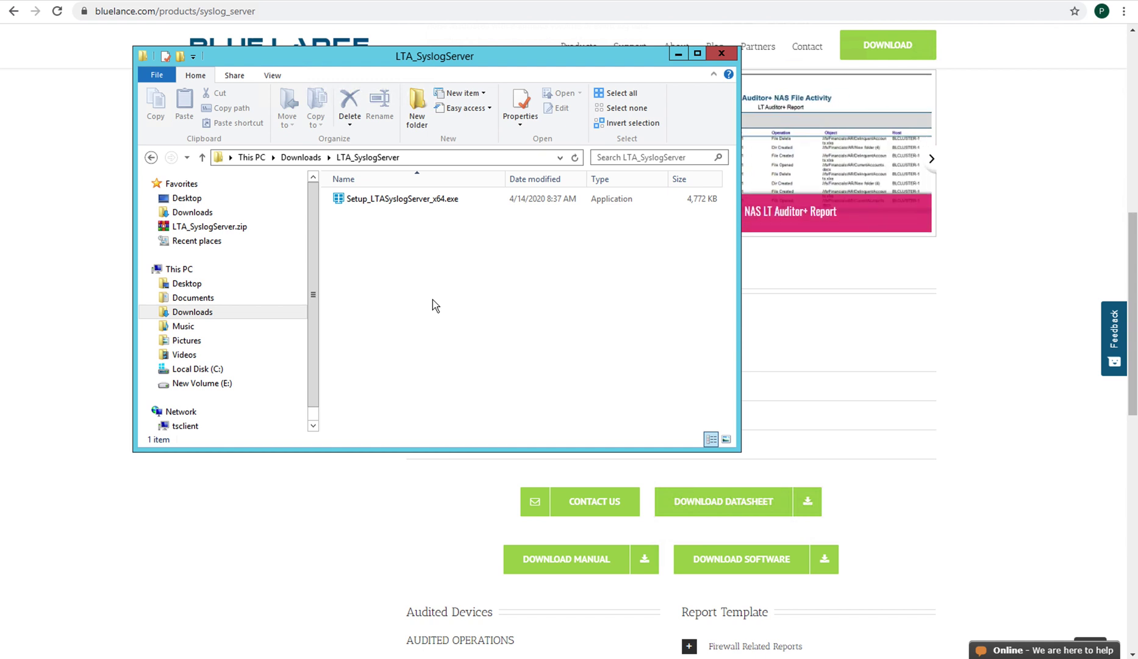
right_click(412, 202)
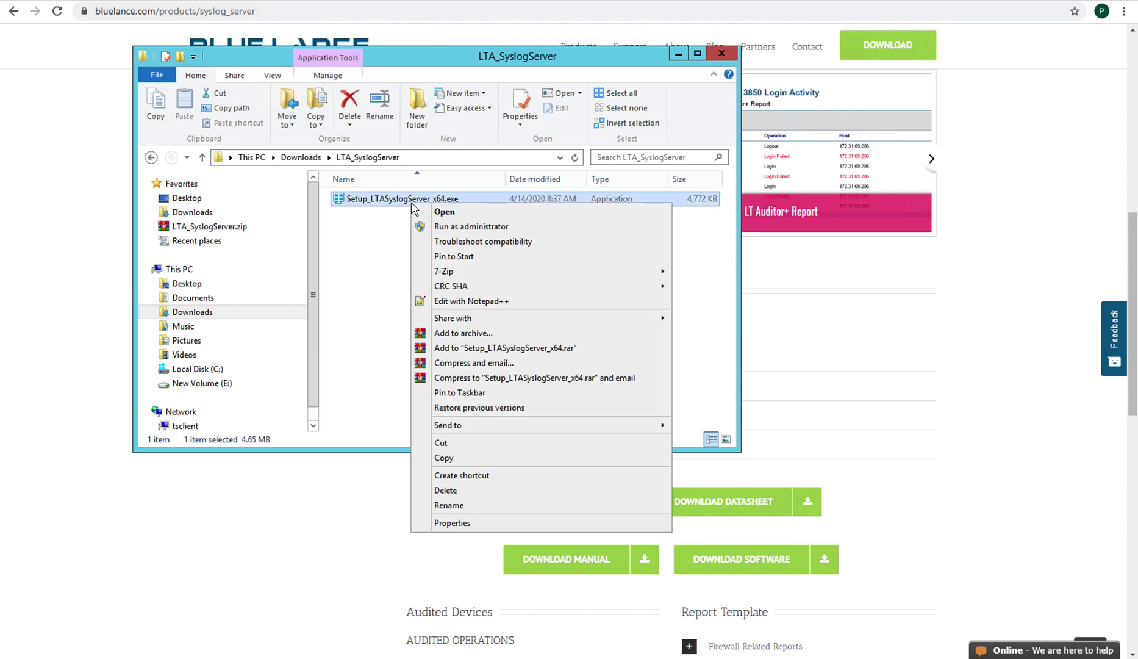
click(450, 232)
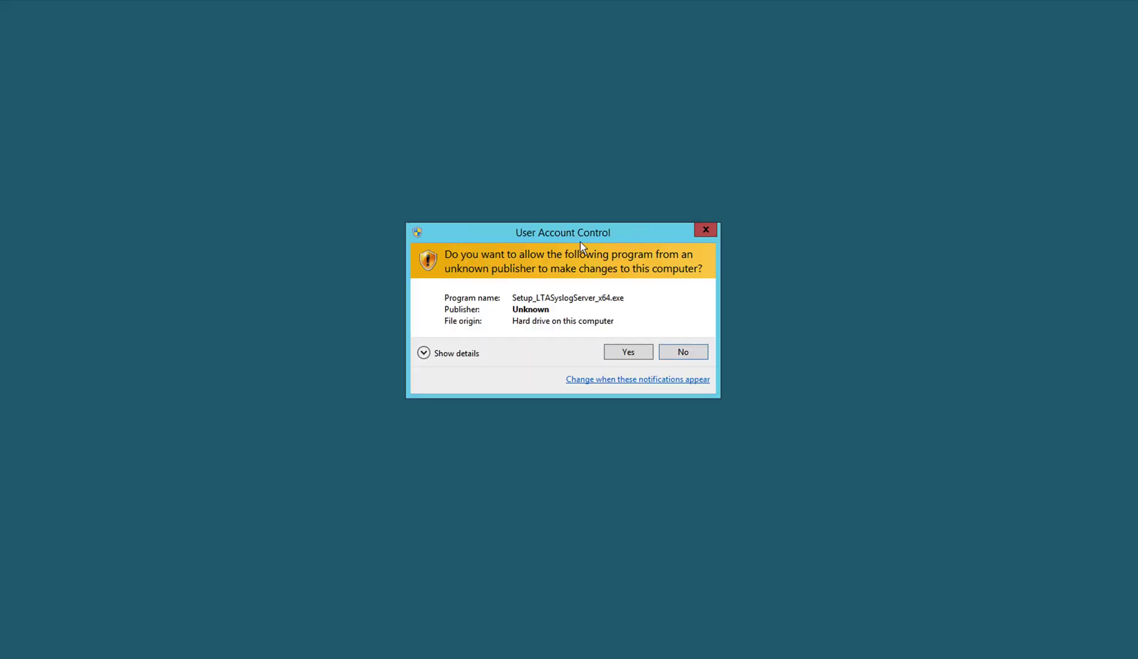
click(632, 350)
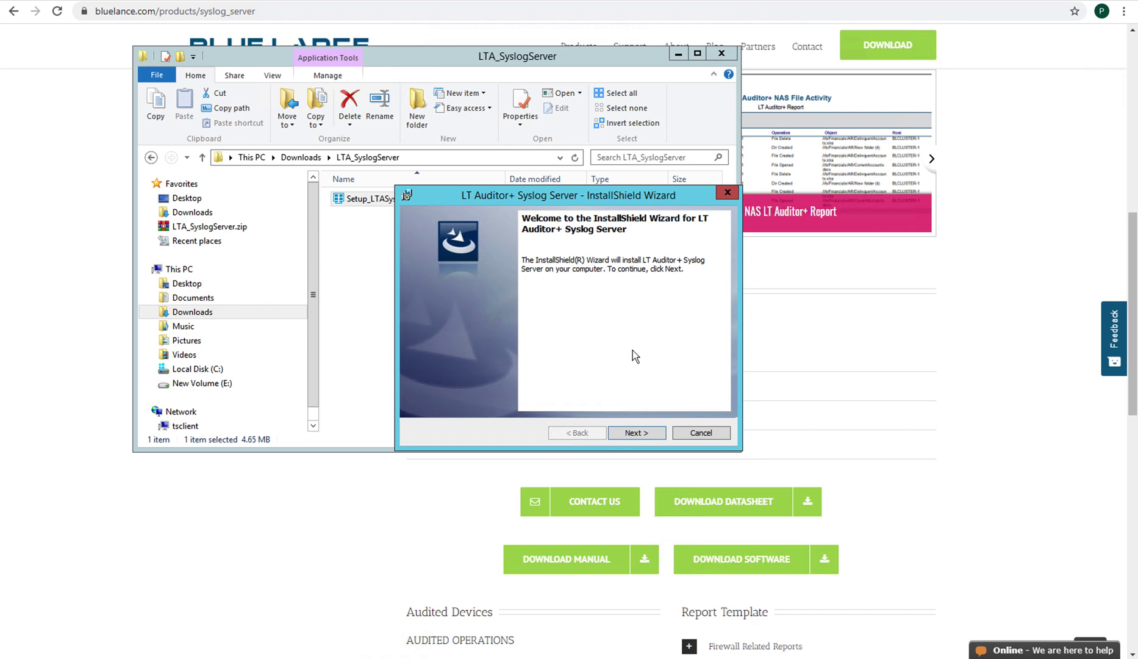
Proceed past the installer's welcome page and enter BLUELANCE as both the user name and the organization.
click(637, 432)
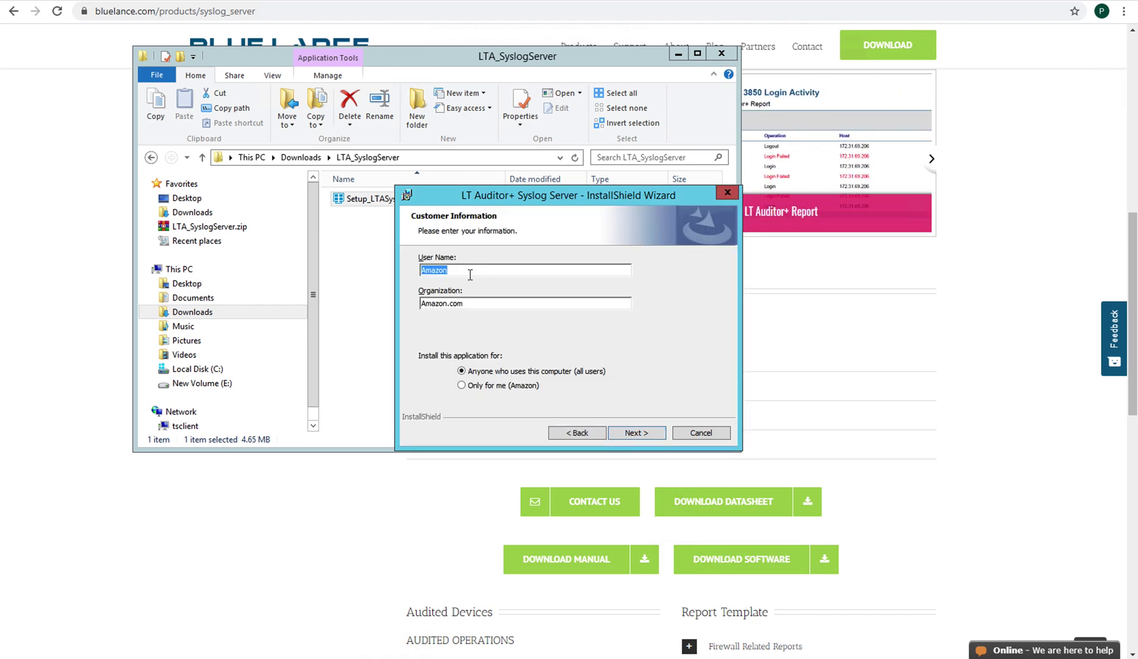
text(BLUELANCE)
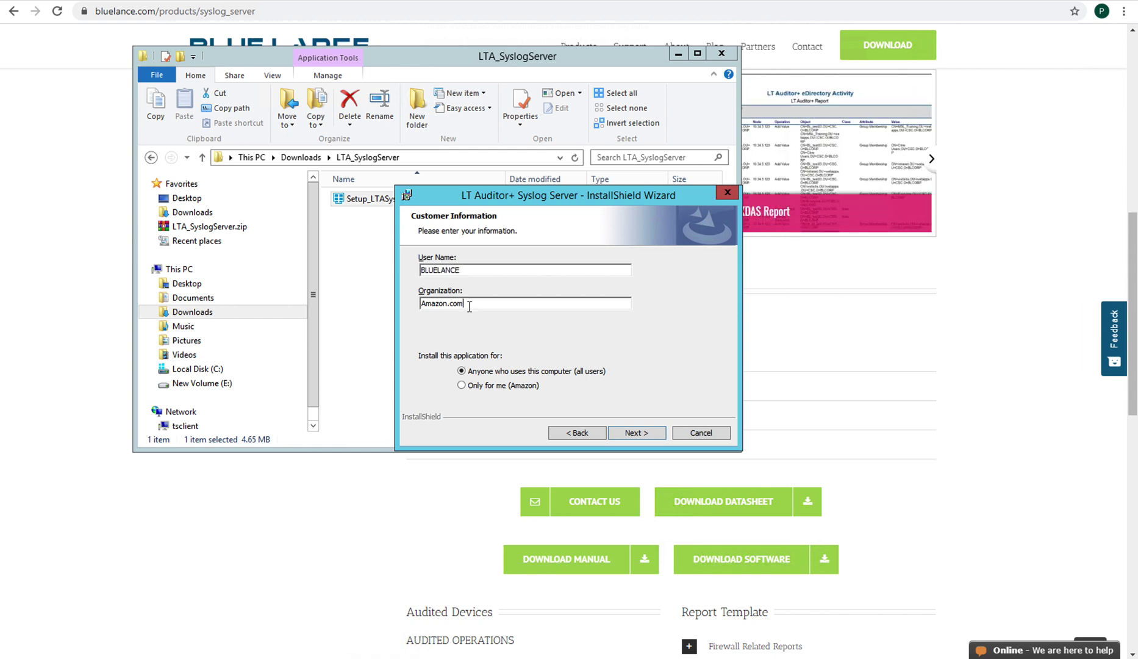
key(Tab)
text(BLUELANCE)
click(633, 433)
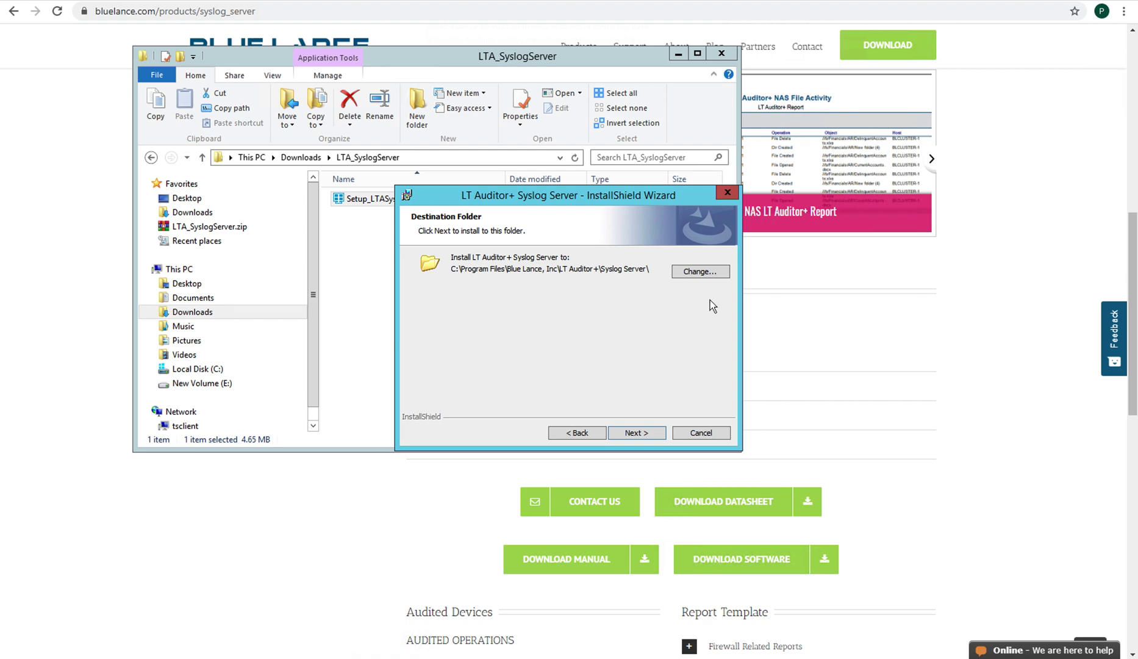
Change the installation destination folder to E:\Program Files\Blue Lance, Inc\LT Auditor+\Syslog Server\.
click(700, 271)
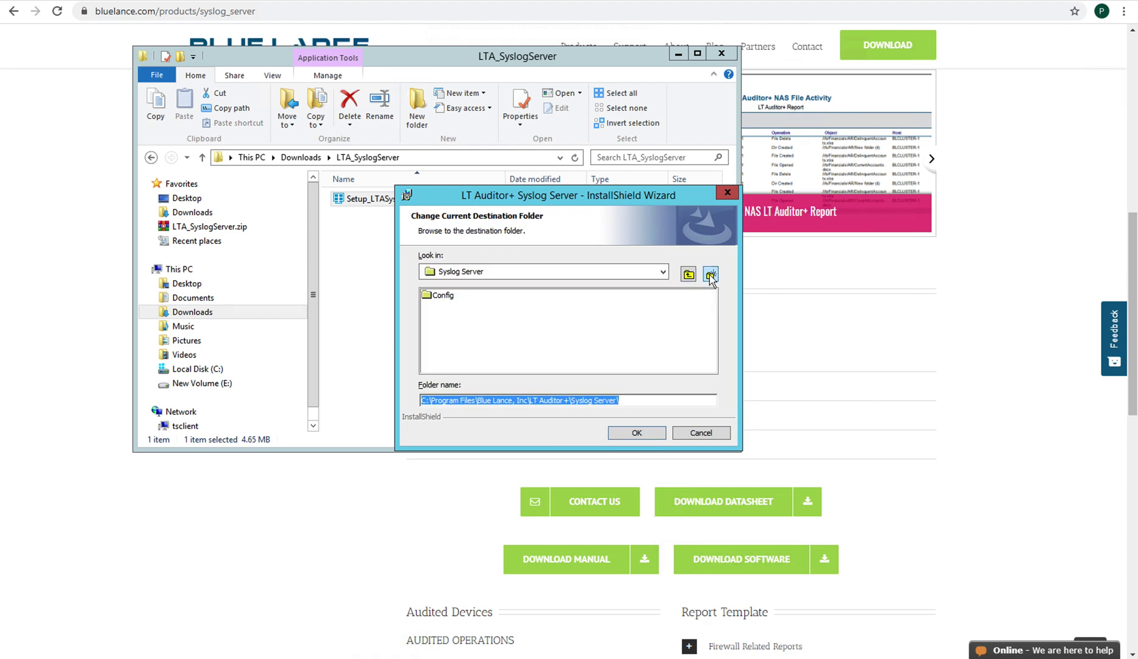
click(431, 398)
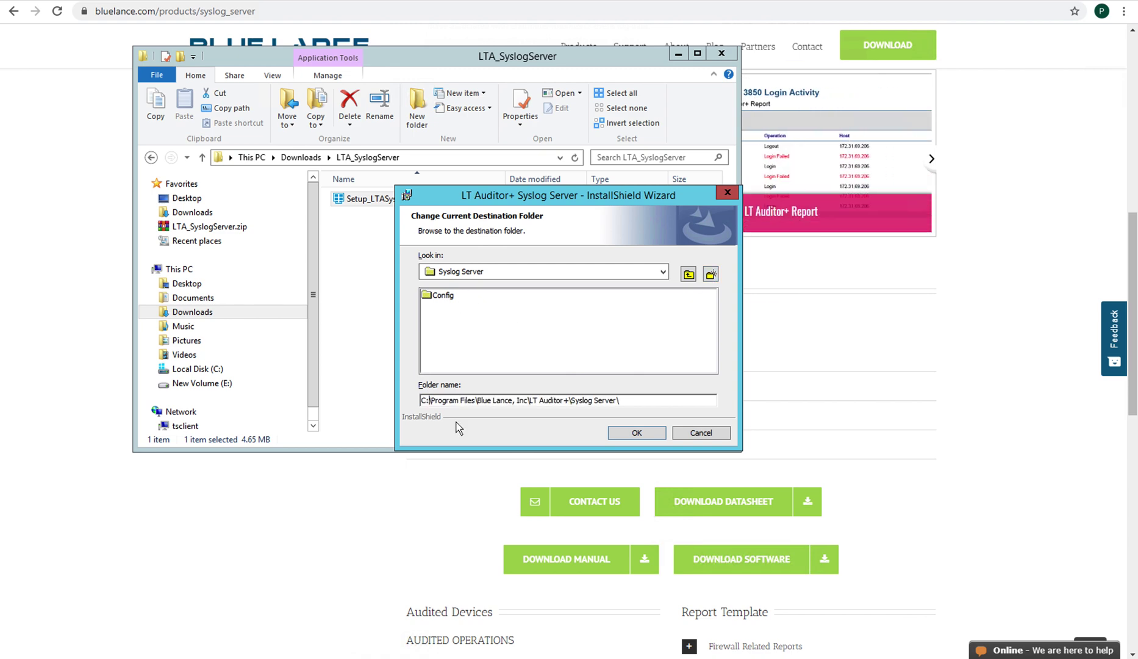
key(Left)
key(Left)
key(BackSpace)
text(E)
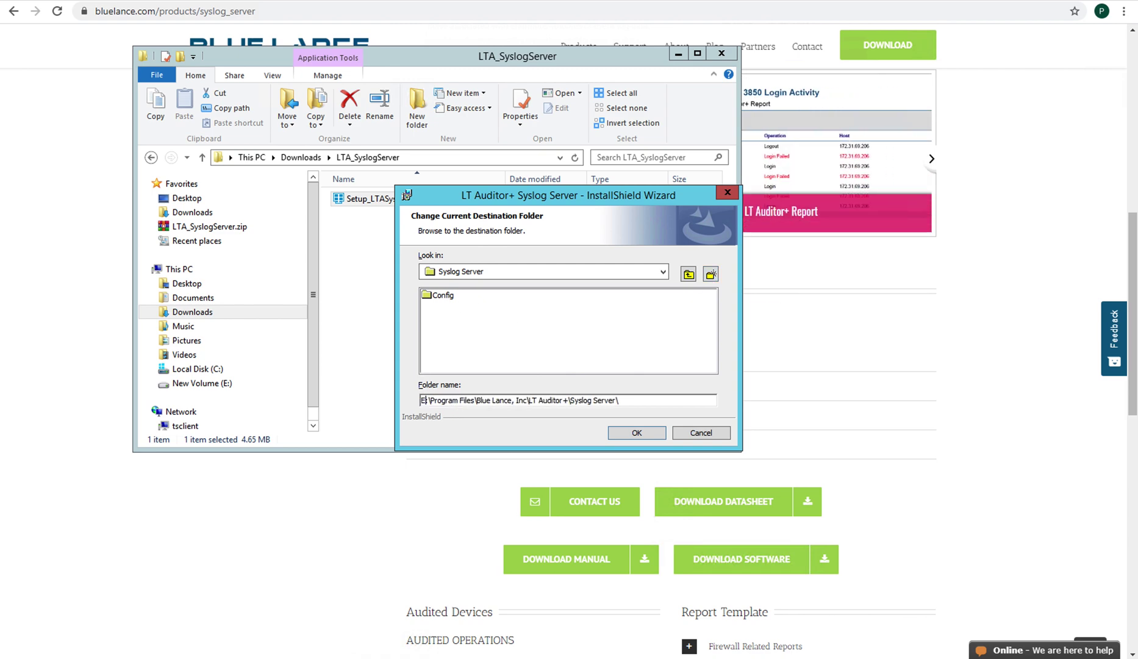
click(639, 436)
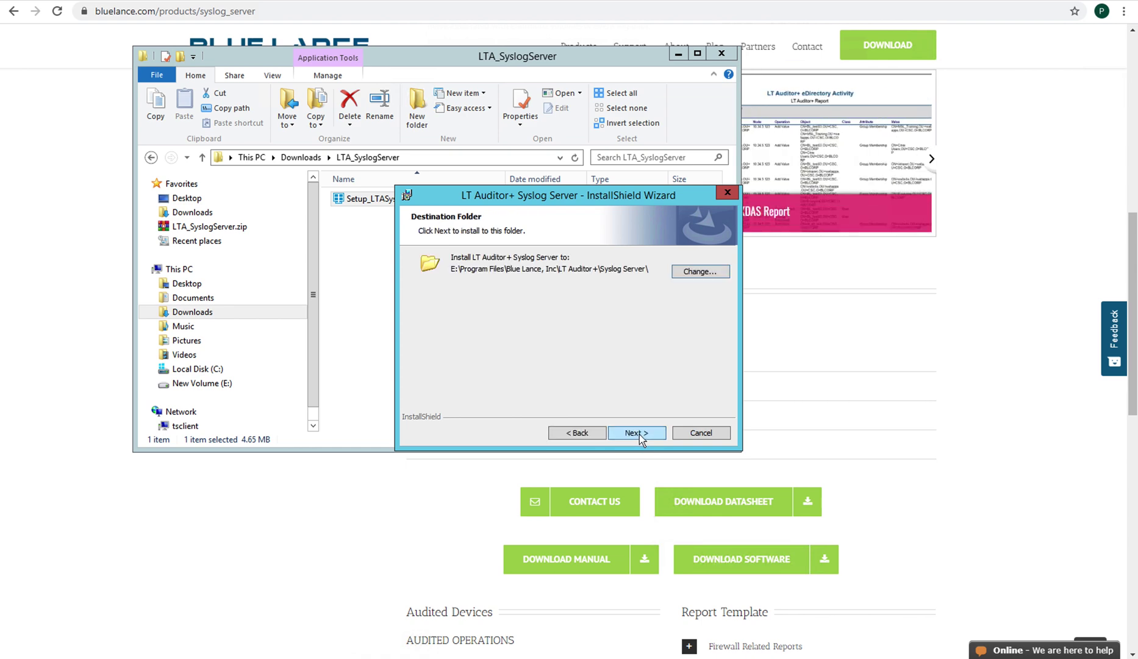
Install LT Auditor+ Syslog Server, finish the wizard and minimize the setup folder window.
click(639, 433)
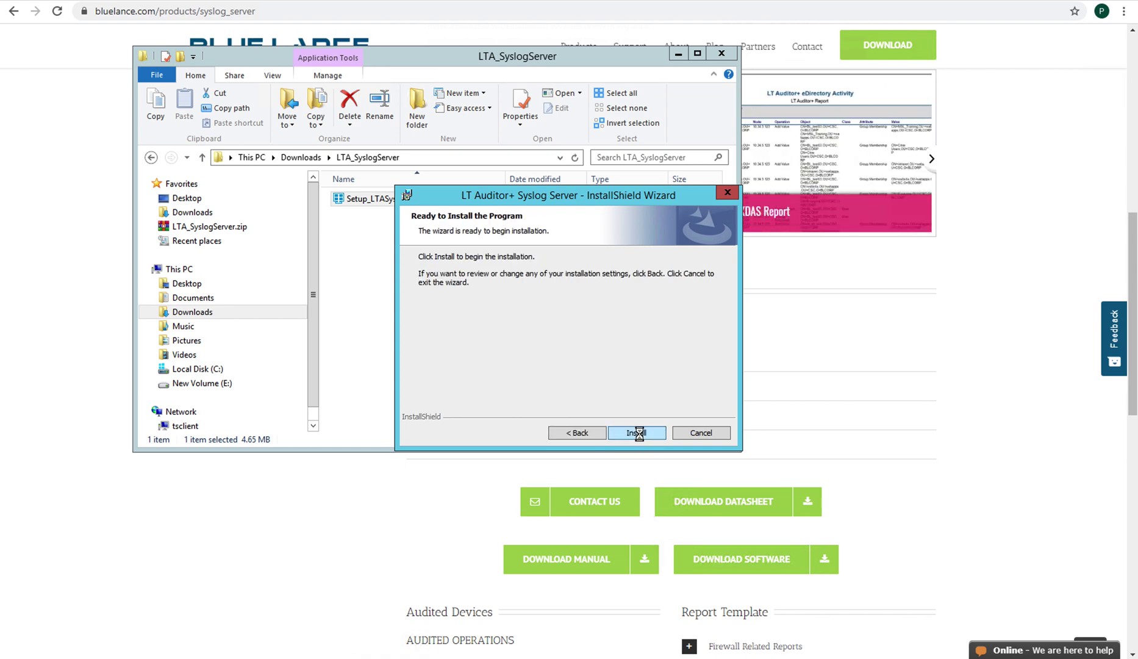
click(637, 432)
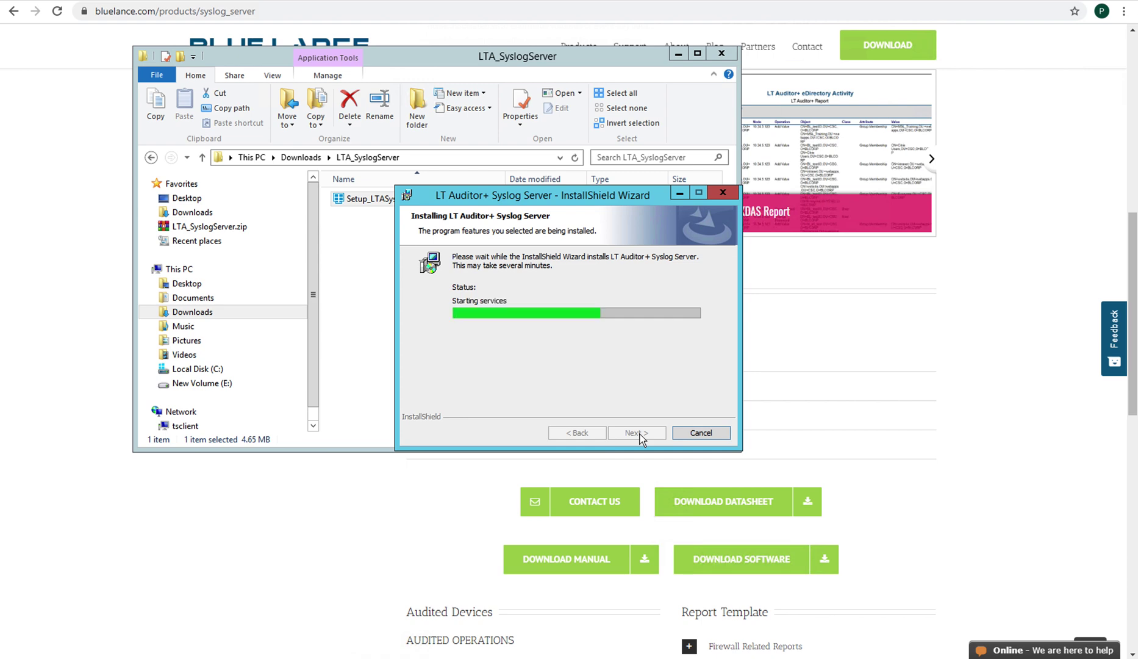
click(638, 434)
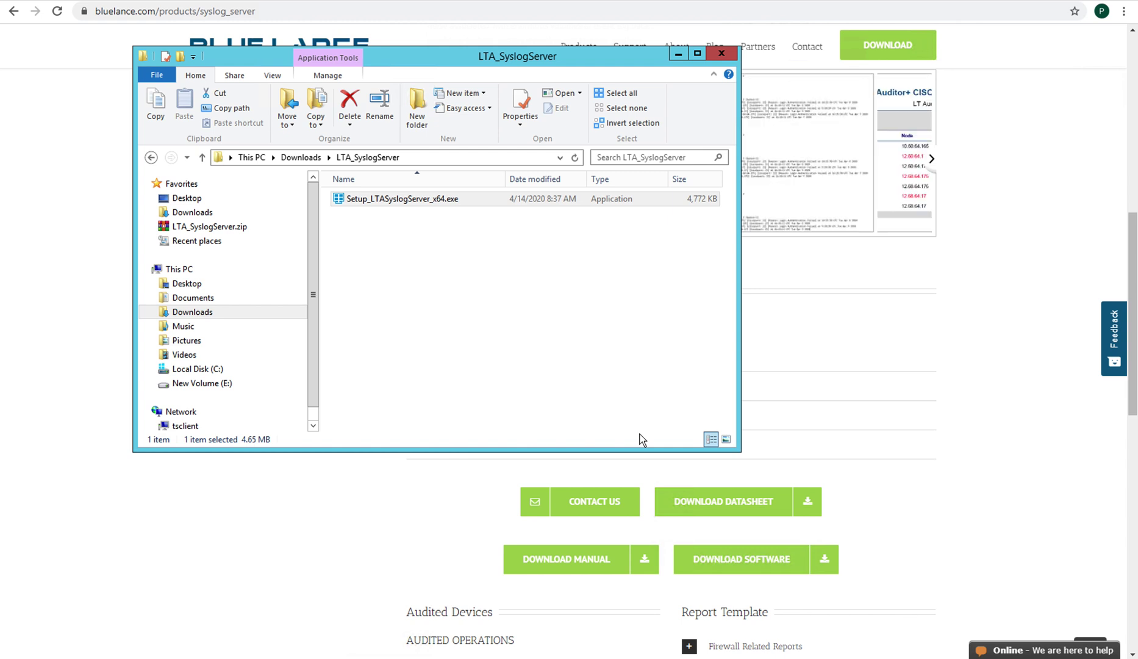
click(678, 55)
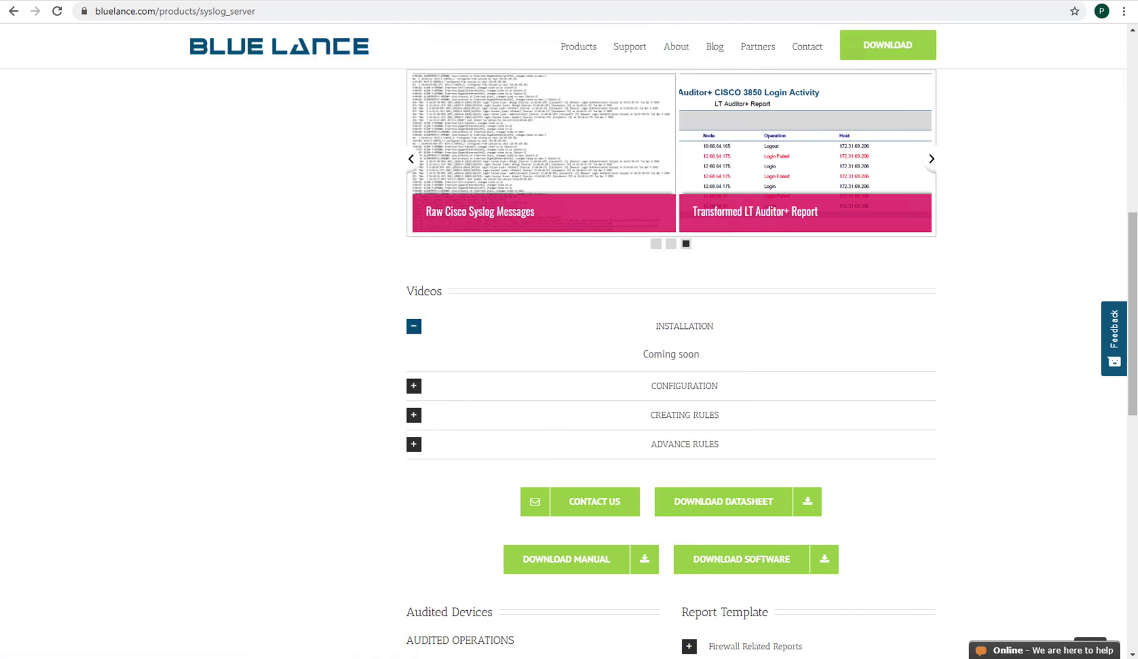
Search Windows for "LT A" and run LT Auditor+ Syslog Server as administrator, allowing it to make changes.
key(super)
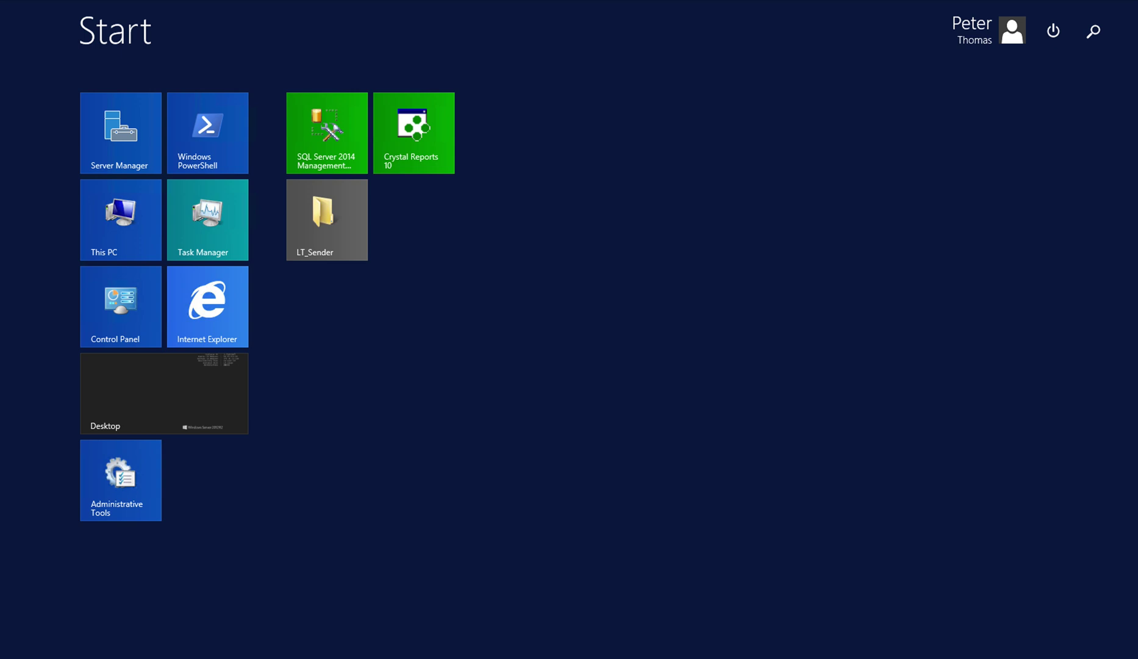
click(1095, 31)
text(L)
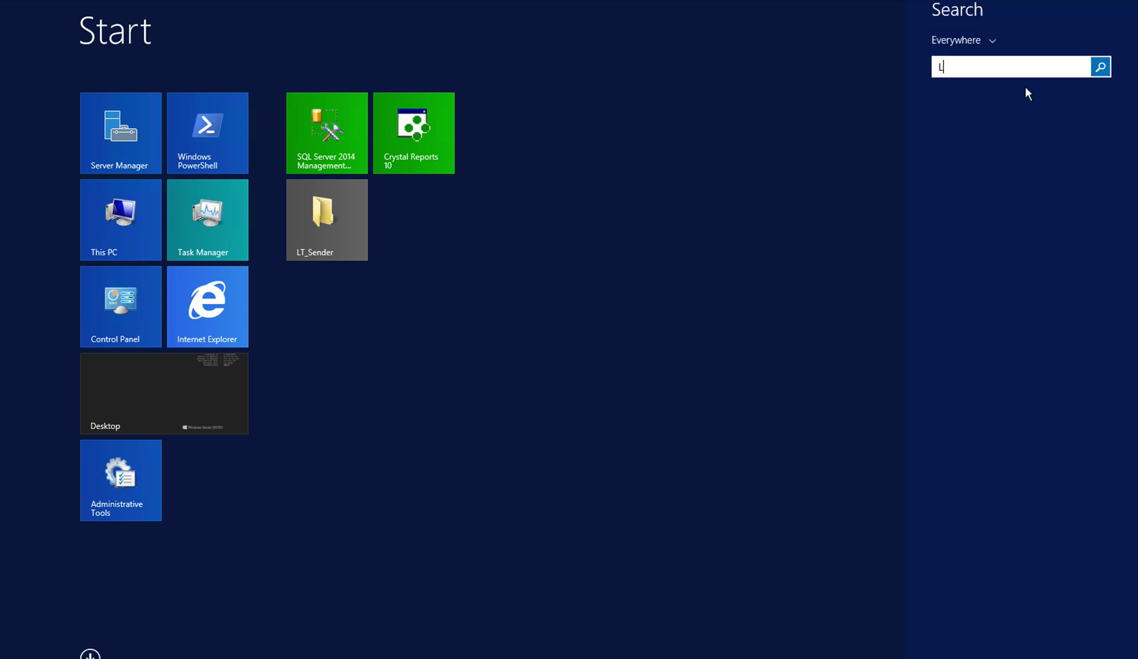
text(T A)
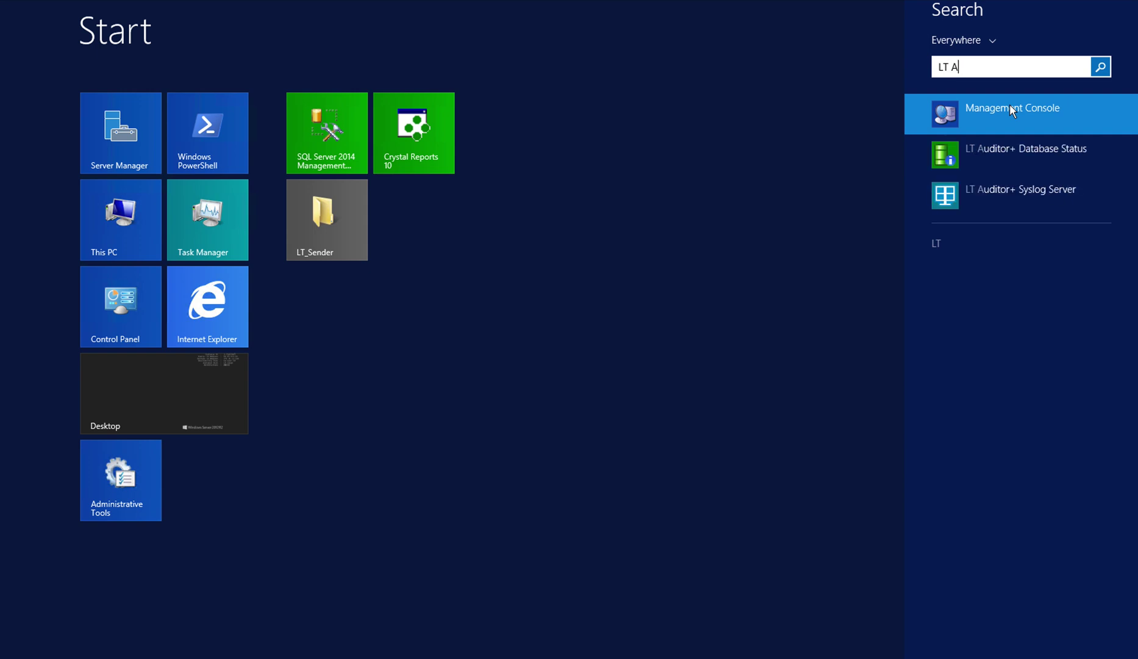
right_click(1022, 190)
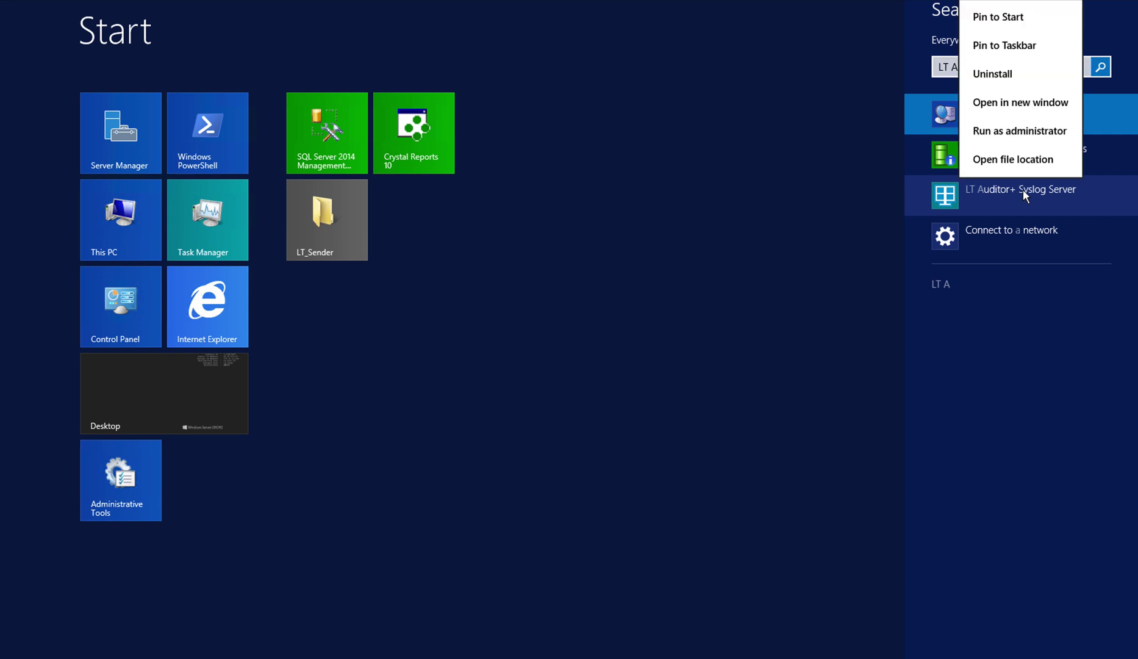
click(1034, 142)
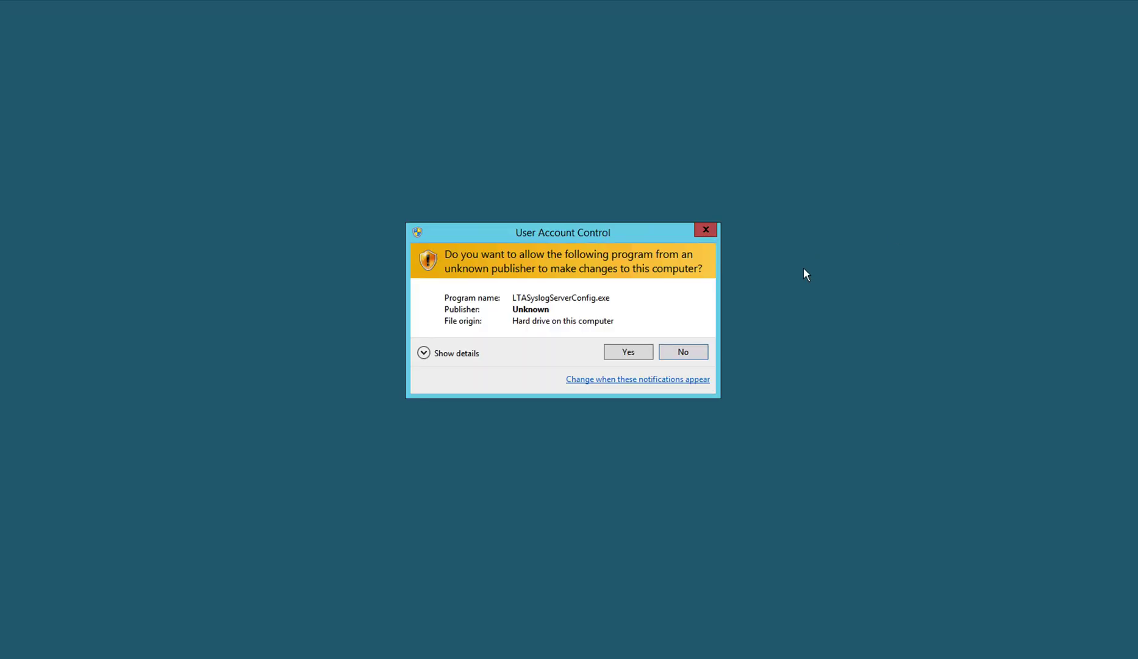
click(635, 352)
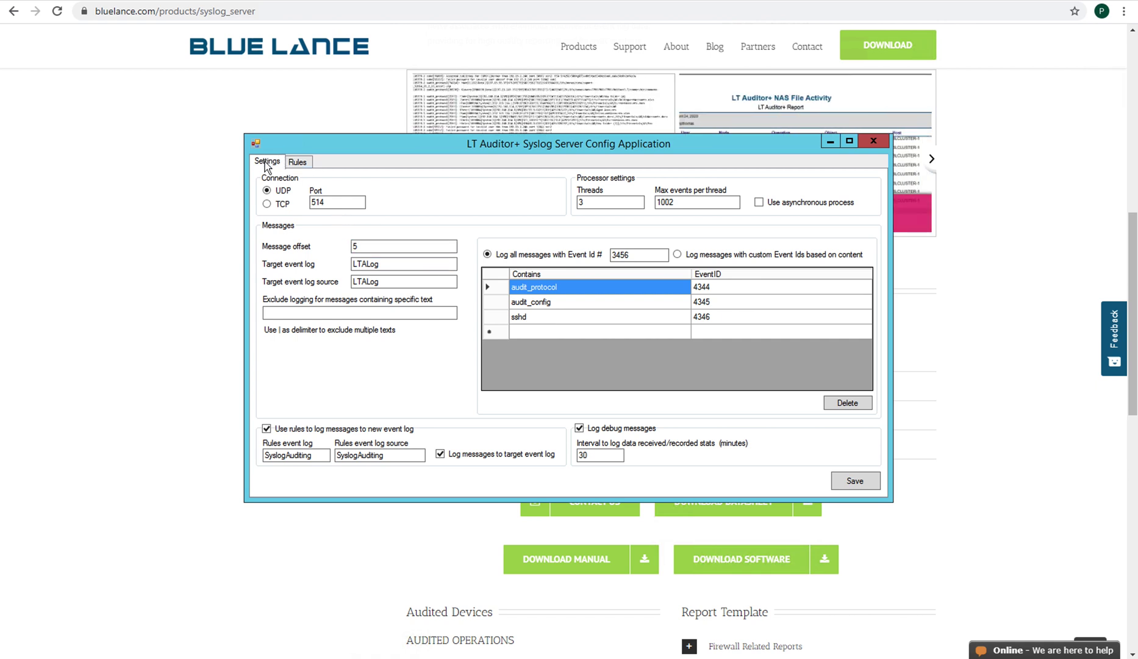
View the device and operation rules of the Syslog Server configuration, and return to its settings.
click(297, 162)
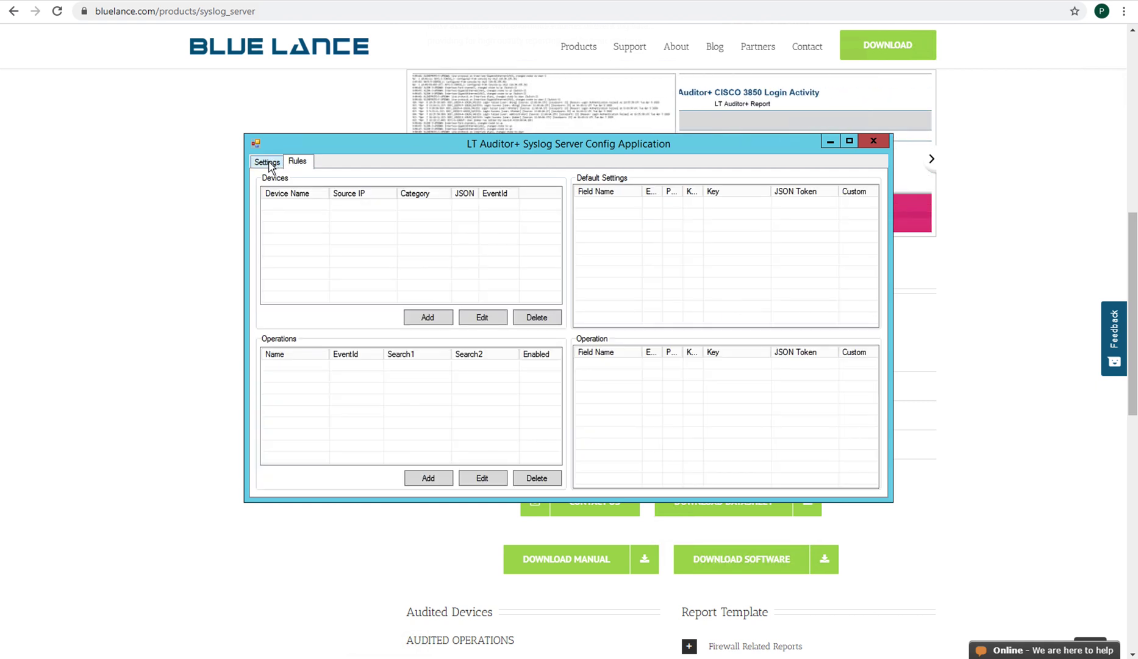
click(268, 163)
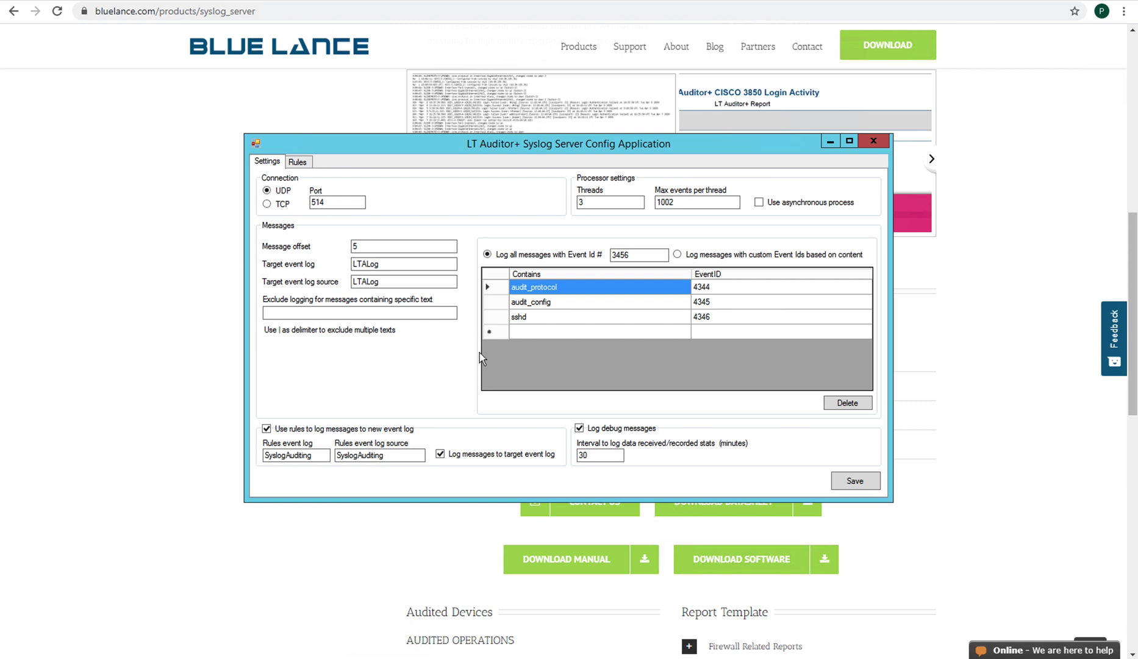